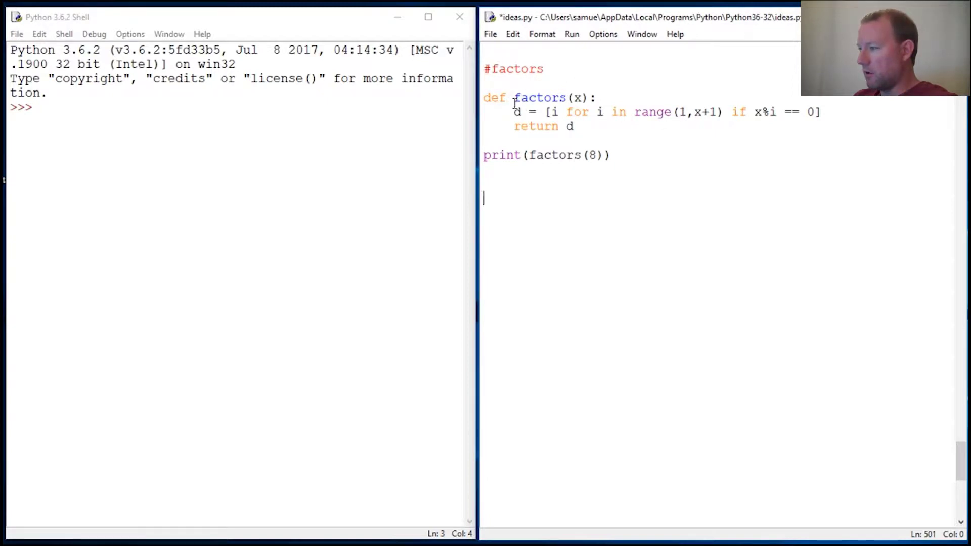
Add a blank line below the code and delete the print(factors(8)) line.
{"action": "left_click_drag", "start_coordinate": [515, 97], "coordinate": [575, 128]}
{"action": "left_click", "coordinate": [553, 170]}
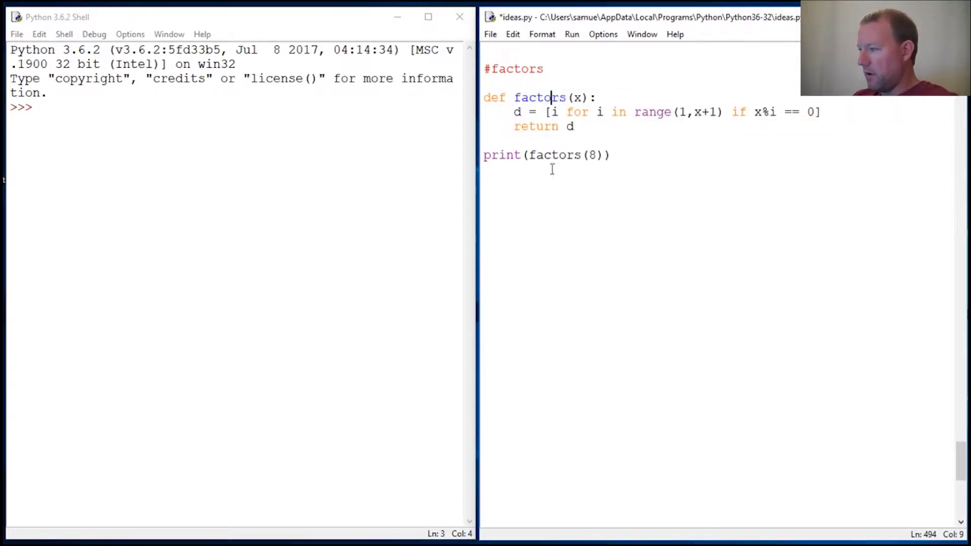
{"action": "left_click", "coordinate": [553, 180]}
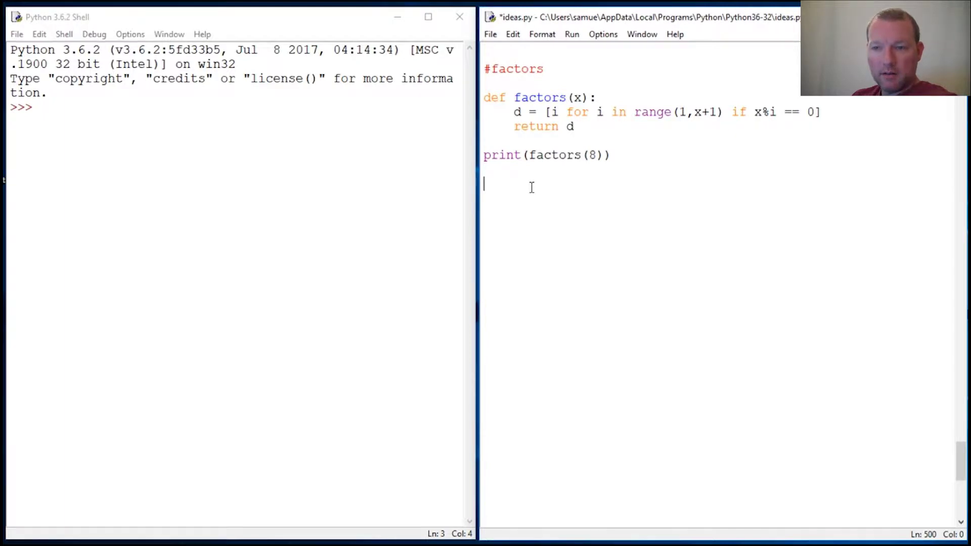
{"action": "key", "text": "Return"}
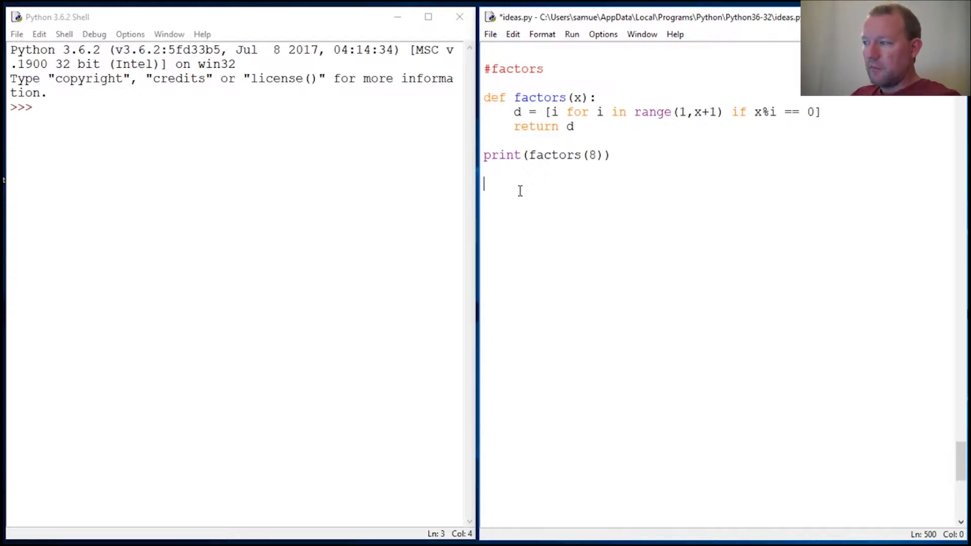
{"action": "mouse_move", "coordinate": [529, 155]}
{"action": "left_mouse_down"}
{"action": "mouse_move", "coordinate": [615, 156]}
{"action": "mouse_move", "coordinate": [485, 156]}
{"action": "left_mouse_up"}
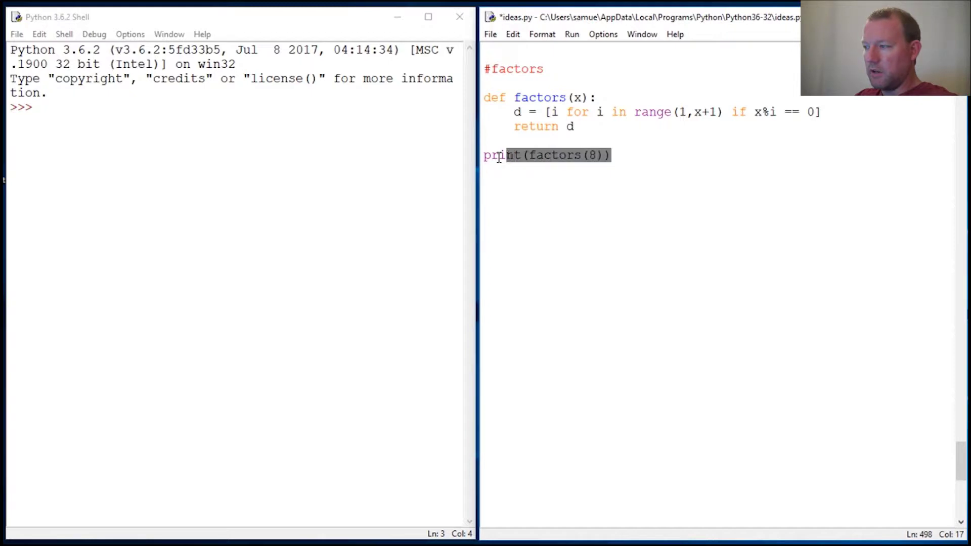
{"action": "key", "text": "Delete"}
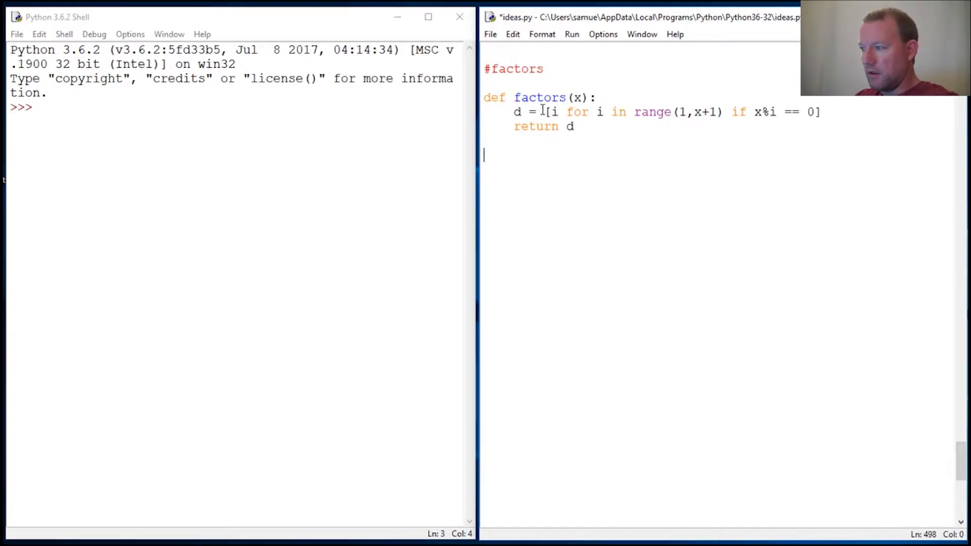
Write the loop header 'for i in factor(18):' below the factors function.
{"action": "left_click_drag", "start_coordinate": [514, 97], "coordinate": [598, 97]}
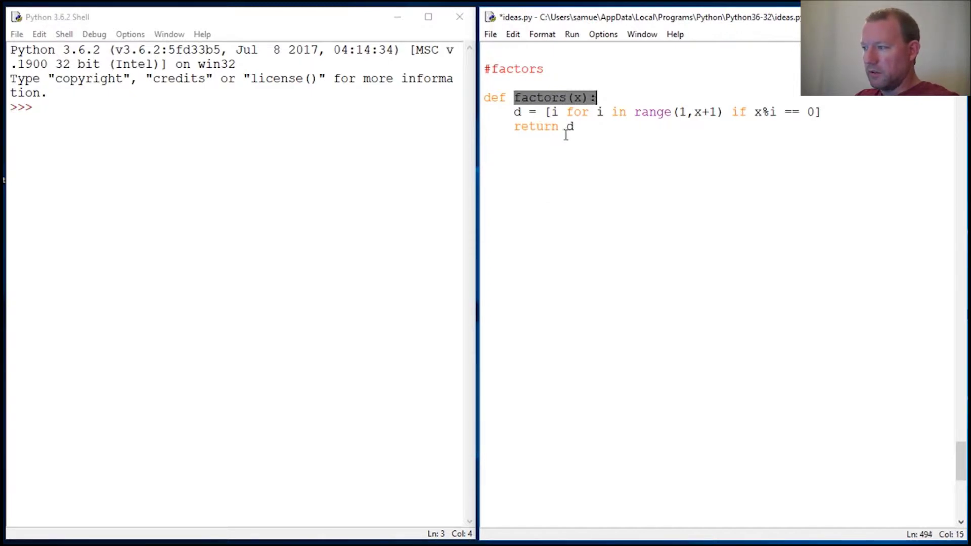
{"action": "left_click_drag", "start_coordinate": [565, 126], "coordinate": [575, 128]}
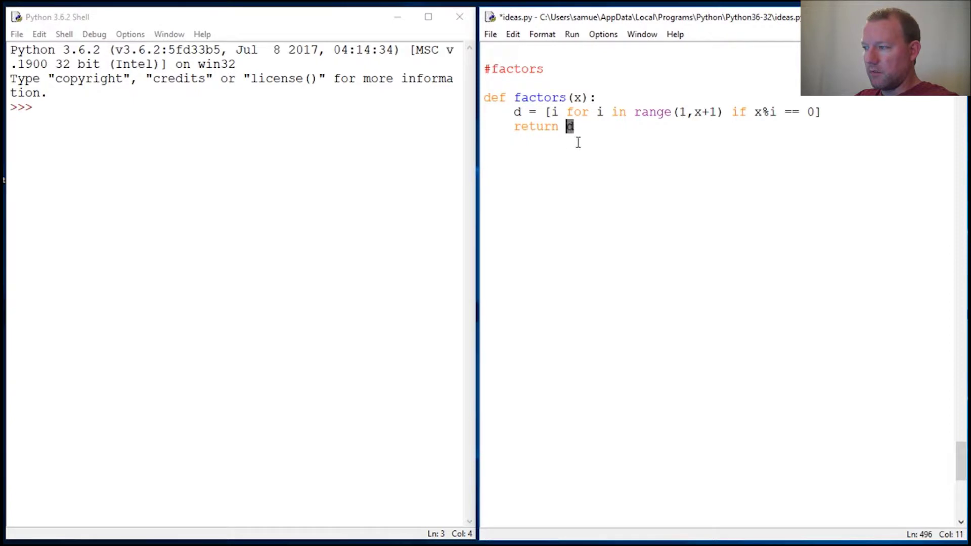
{"action": "left_click", "coordinate": [525, 168]}
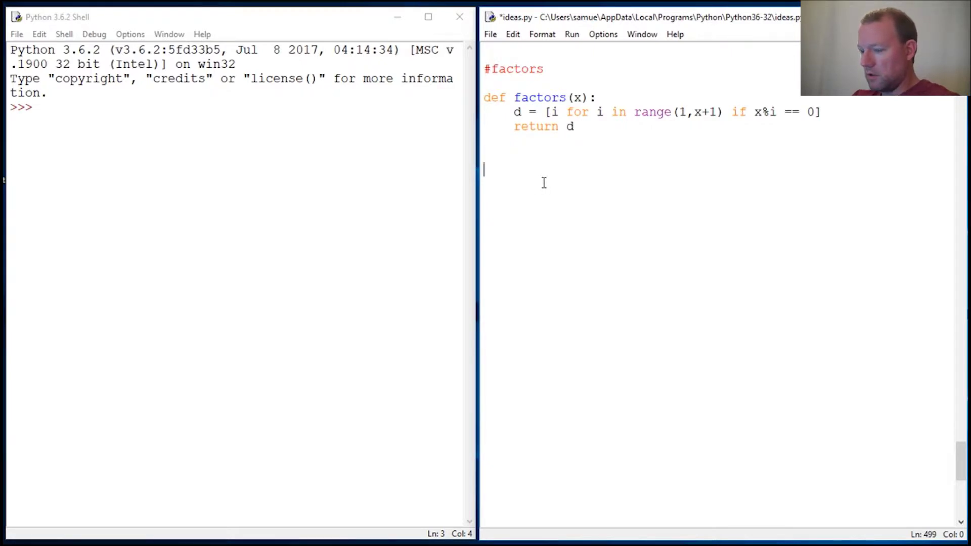
{"action": "type", "text": "for i"}
{"action": "type", "text": " in"}
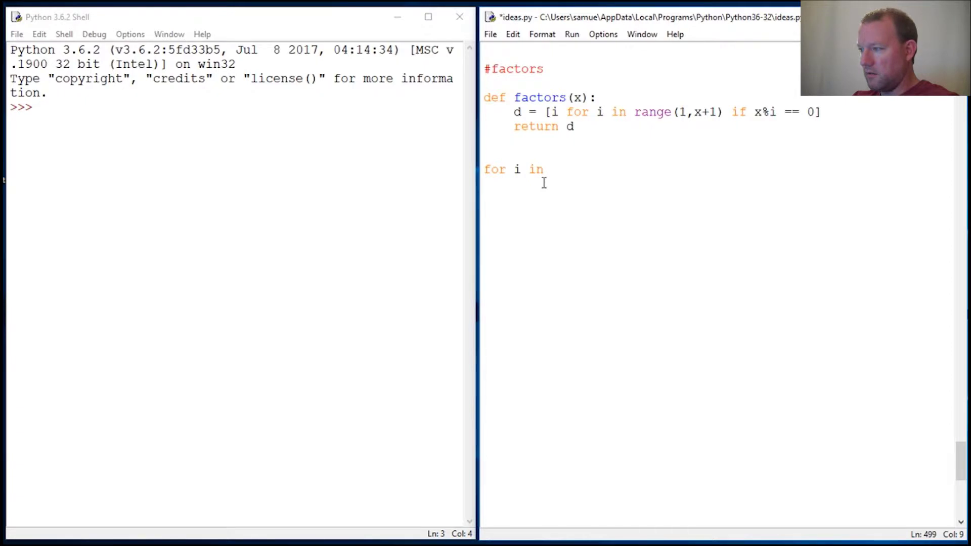
{"action": "type", "text": " factor"}
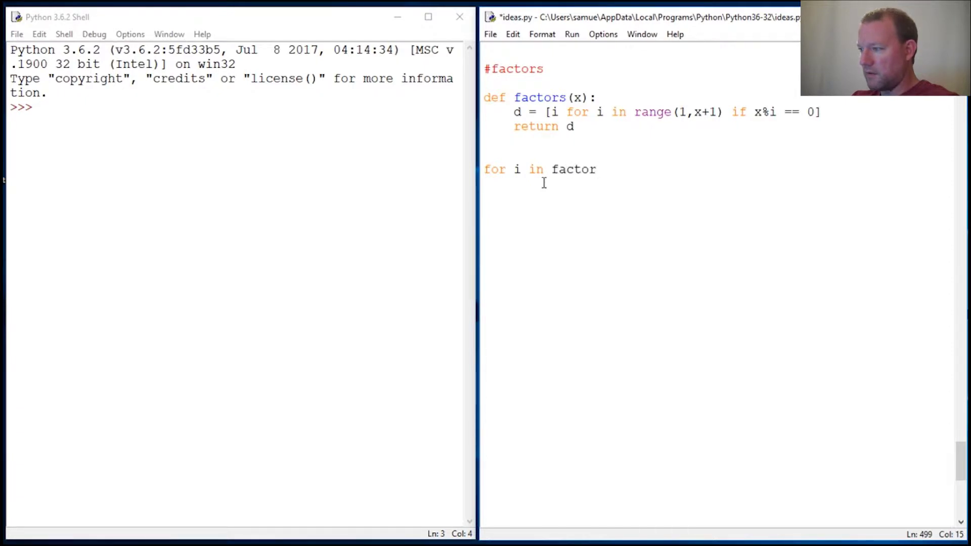
{"action": "type", "text": "("}
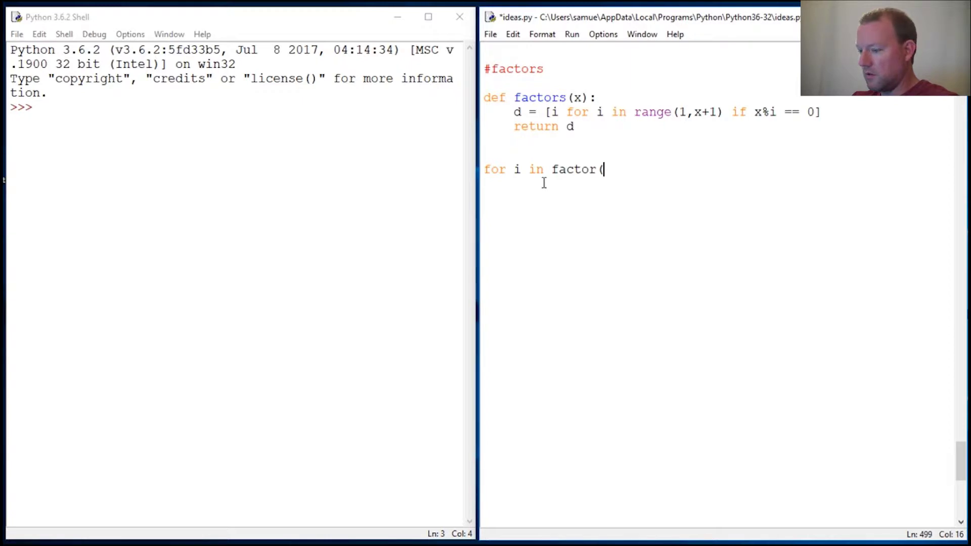
{"action": "type", "text": "18"}
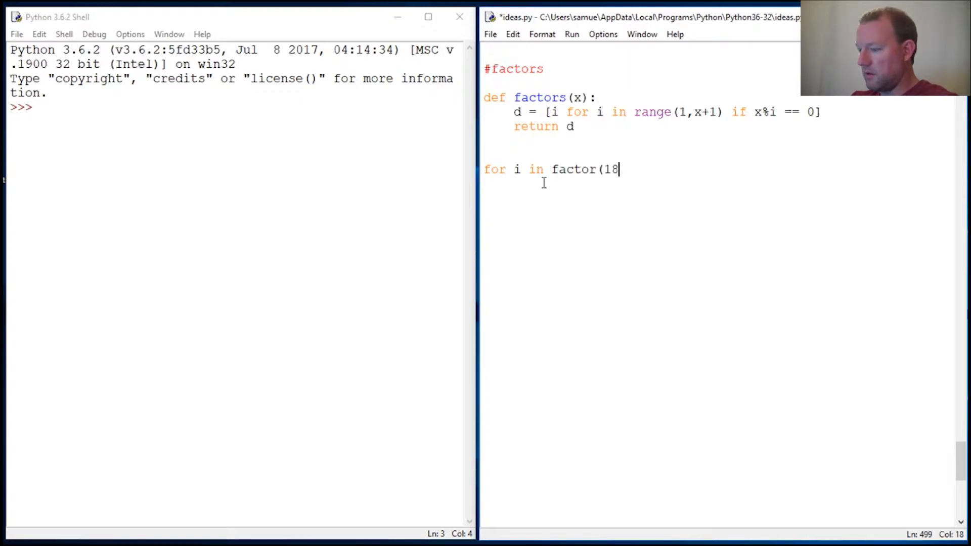
{"action": "type", "text": "(="}
{"action": "key", "text": "BackSpace"}
{"action": "key", "text": "BackSpace"}
{"action": "type", "text": "):"}
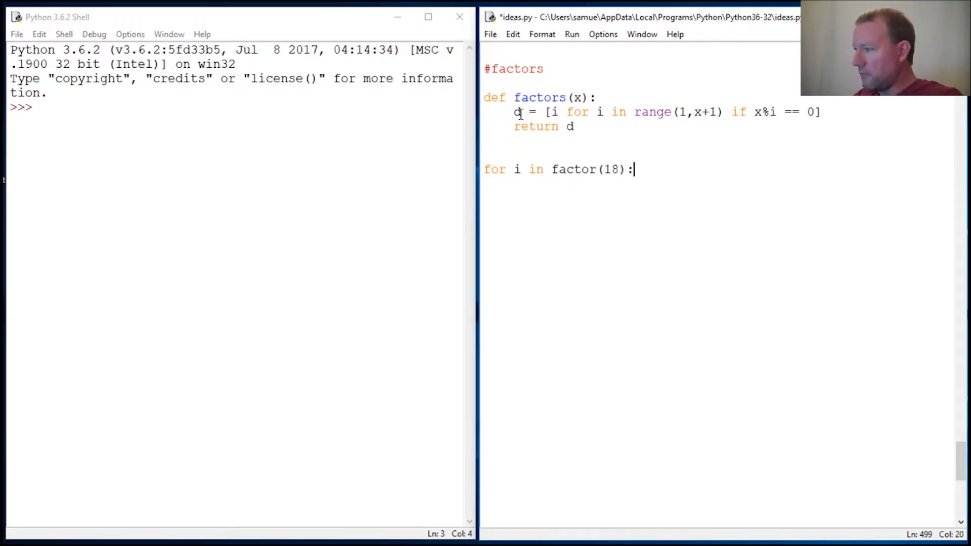
{"action": "left_click_drag", "start_coordinate": [514, 127], "coordinate": [576, 126]}
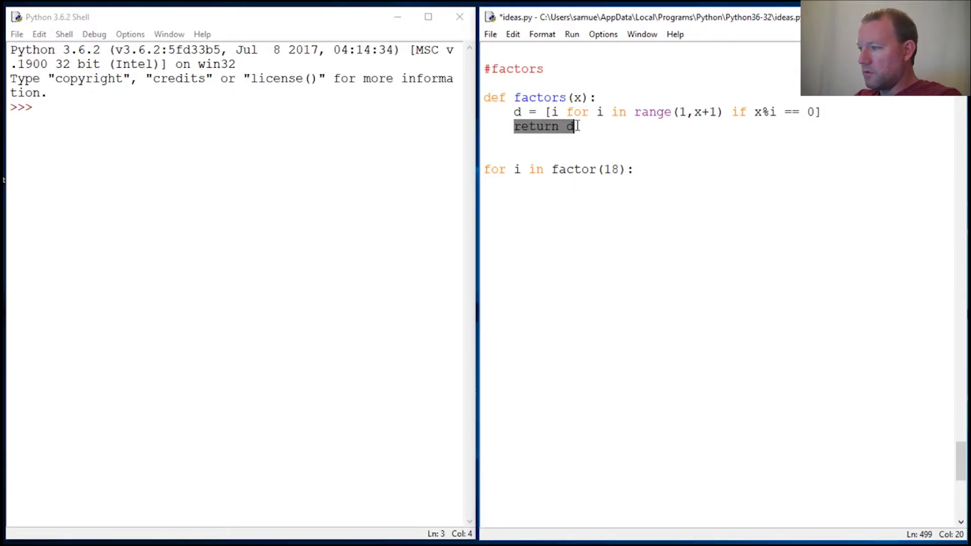
{"action": "left_click_drag", "start_coordinate": [512, 98], "coordinate": [596, 98]}
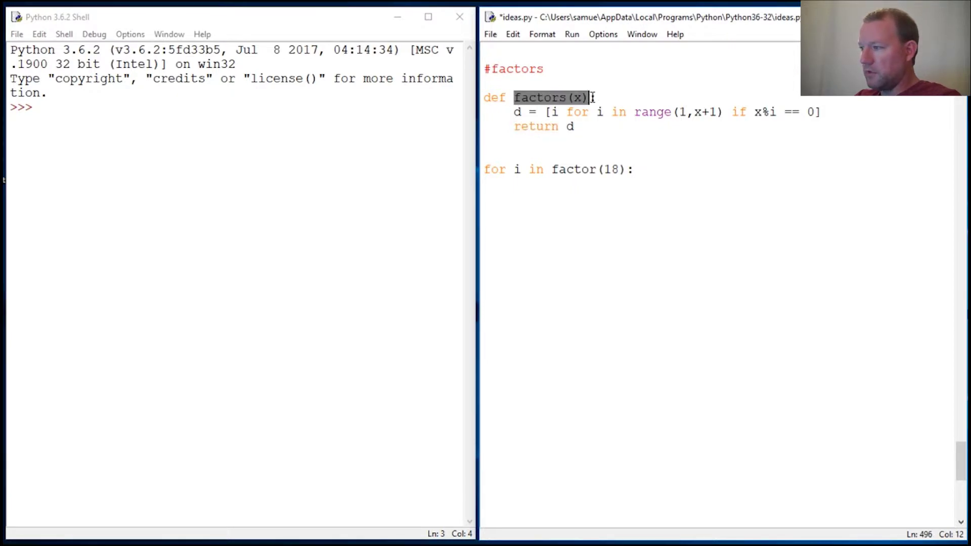
{"action": "left_click", "coordinate": [553, 156]}
{"action": "left_click", "coordinate": [581, 199]}
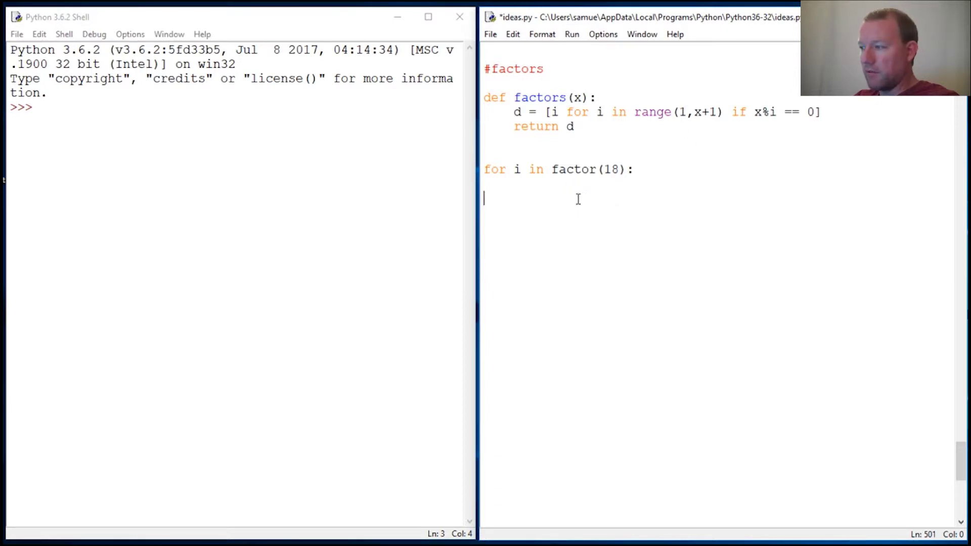
{"action": "left_click_drag", "start_coordinate": [551, 169], "coordinate": [634, 169]}
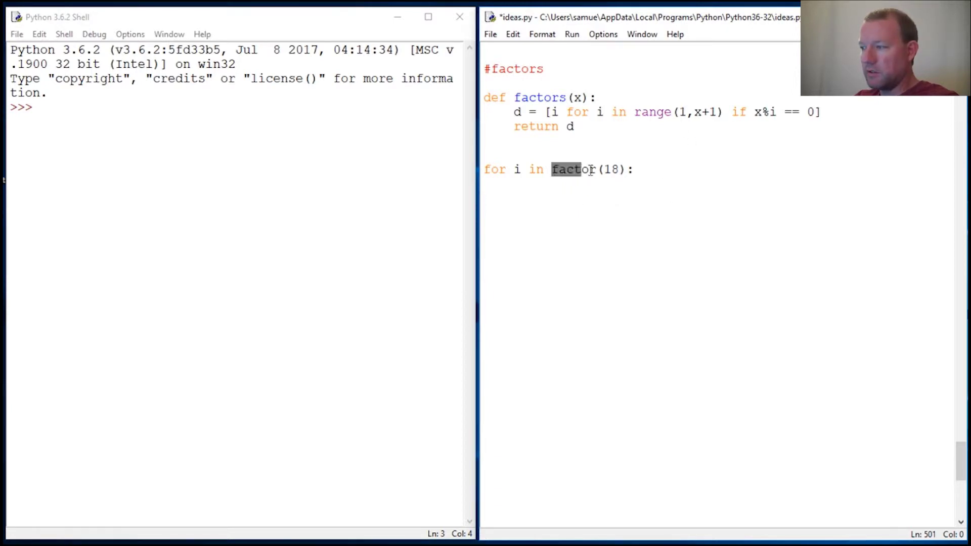
Start an indented body line under 'for i in factor(18):'.
{"action": "left_click", "coordinate": [634, 168]}
{"action": "left_click", "coordinate": [561, 202]}
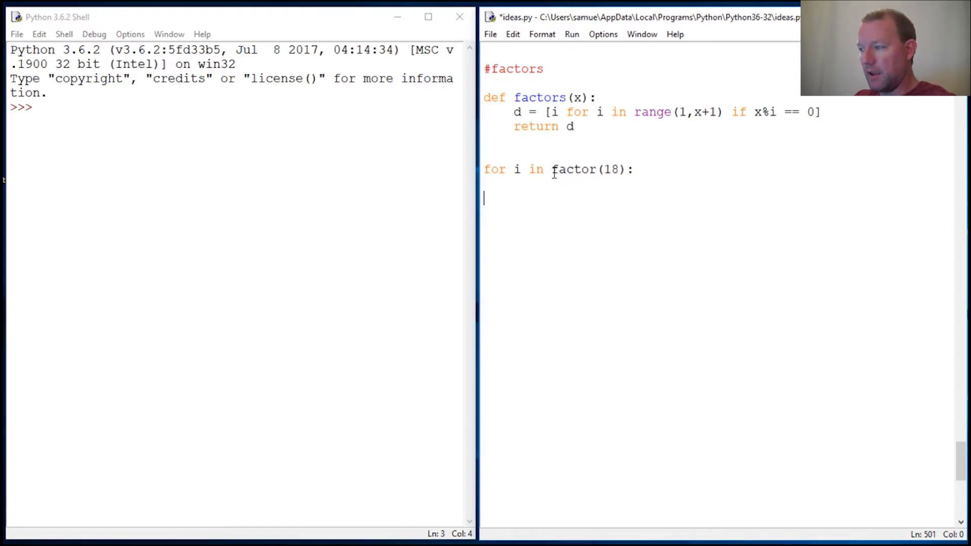
{"action": "left_click_drag", "start_coordinate": [553, 173], "coordinate": [633, 170]}
{"action": "left_click", "coordinate": [570, 163]}
{"action": "left_click", "coordinate": [586, 193]}
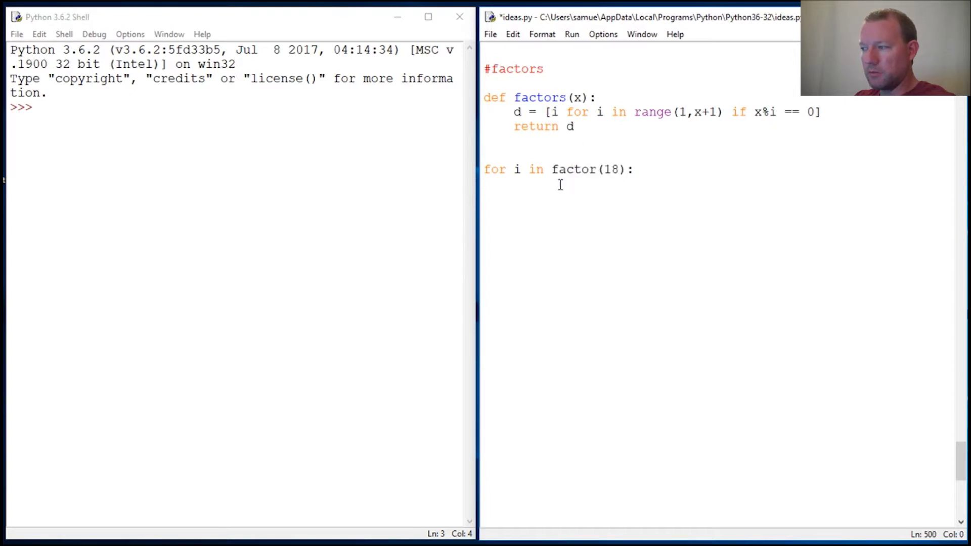
{"action": "left_click", "coordinate": [650, 173]}
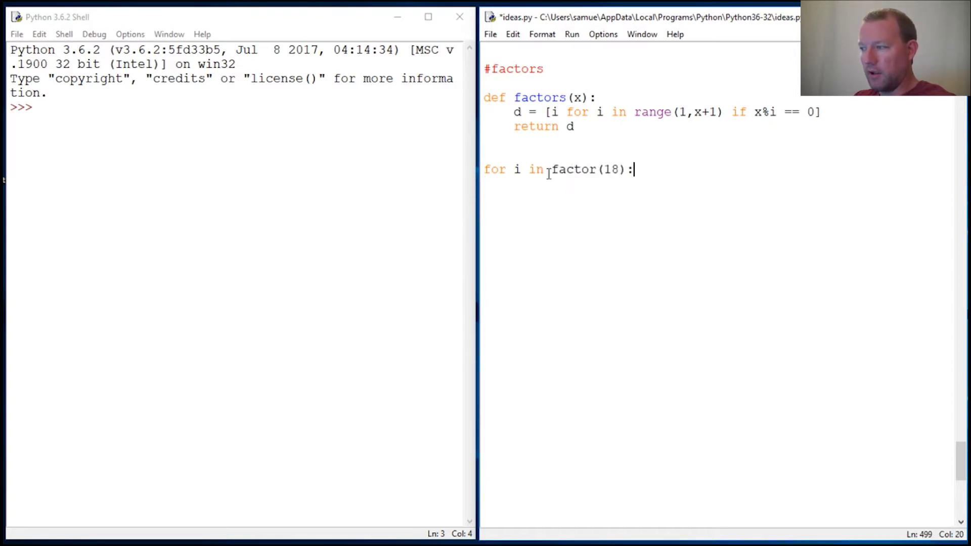
{"action": "double_click", "coordinate": [570, 126]}
{"action": "left_click_drag", "start_coordinate": [552, 169], "coordinate": [626, 168]}
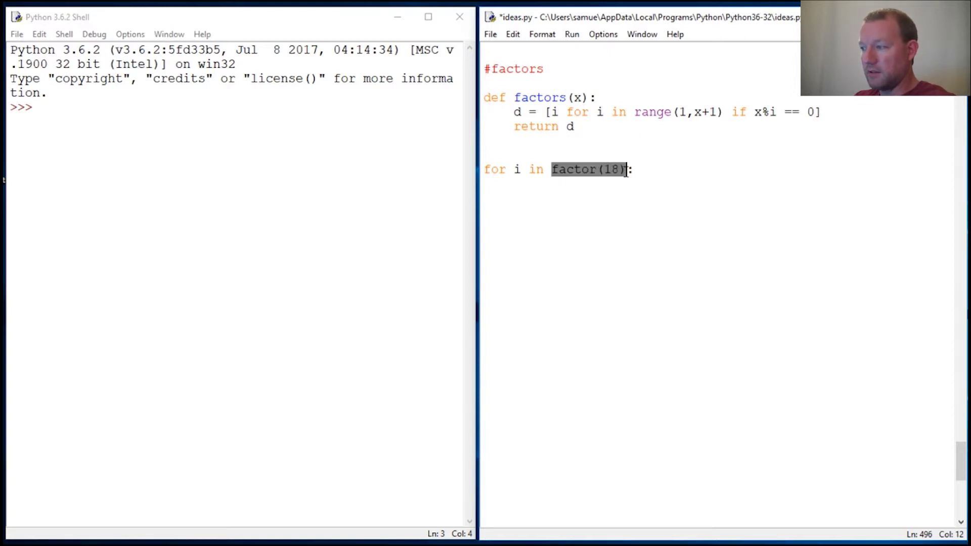
{"action": "left_click", "coordinate": [647, 170]}
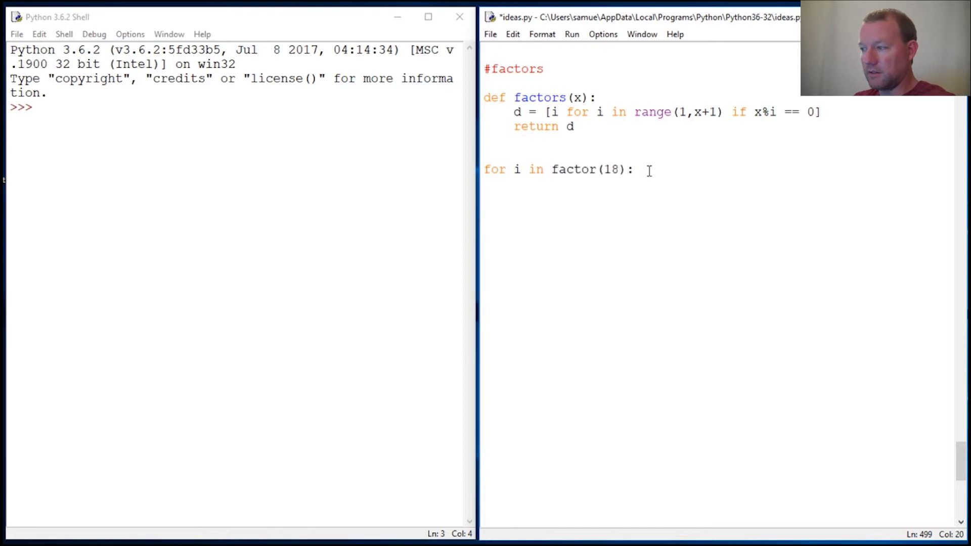
{"action": "key", "text": "Return"}
{"action": "type", "text": "prin"}
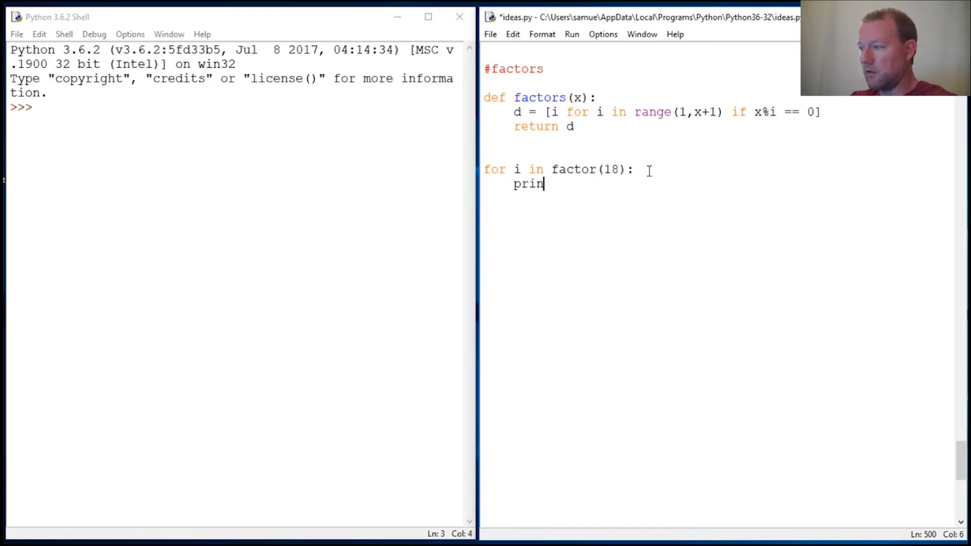
{"action": "type", "text": "t(i)"}
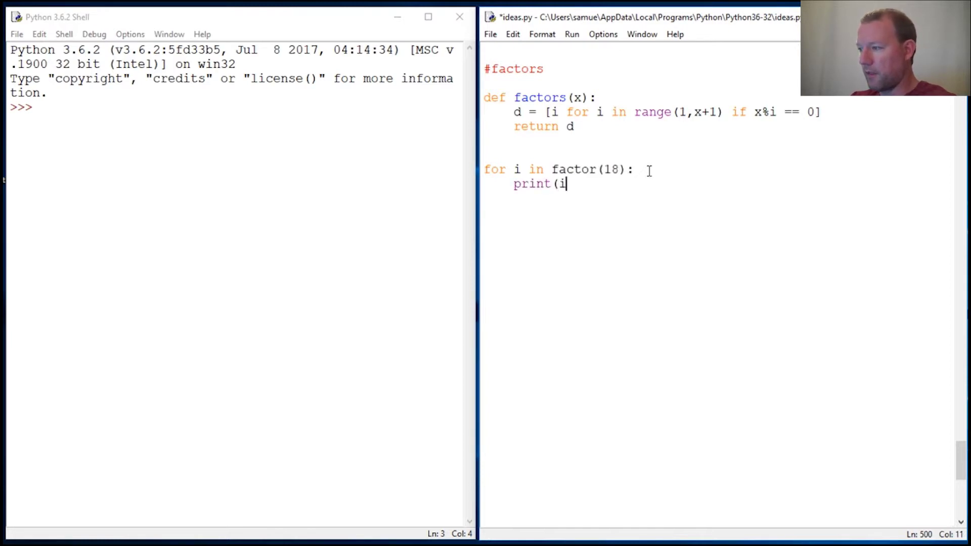
Save and run ideas.py, then correct factor(18) to factors(18) after the NameError.
{"action": "key", "text": "F5"}
{"action": "key", "text": "Return"}
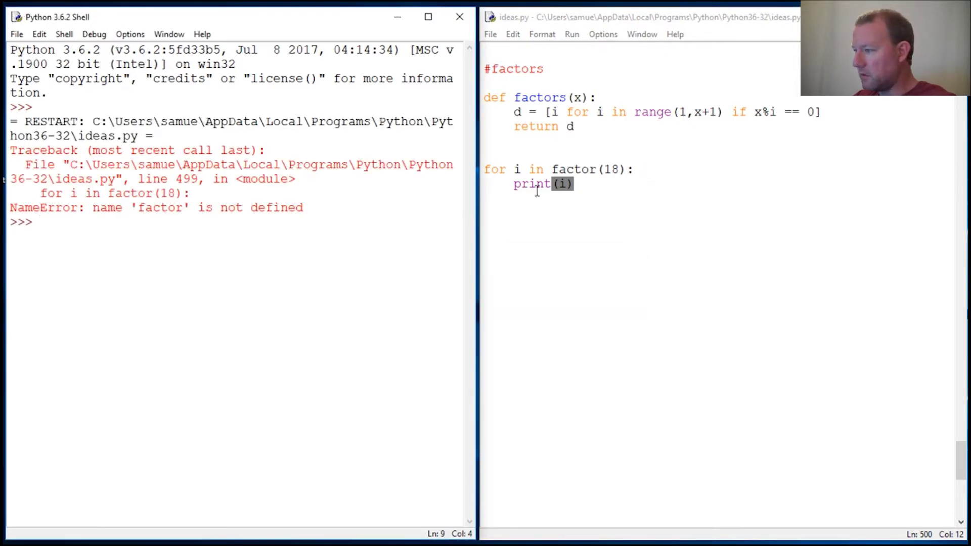
{"action": "left_click", "coordinate": [603, 169]}
{"action": "type", "text": "s"}
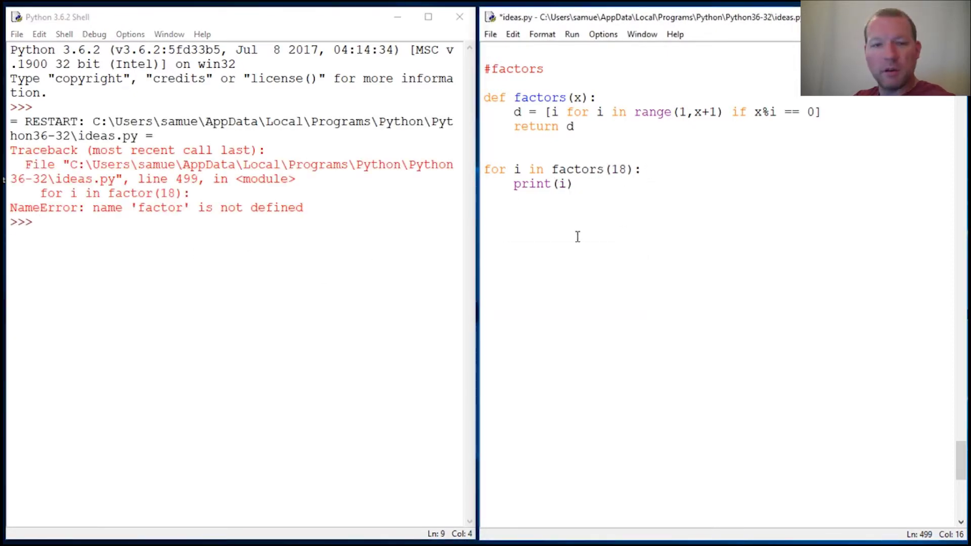
{"action": "left_click", "coordinate": [607, 168]}
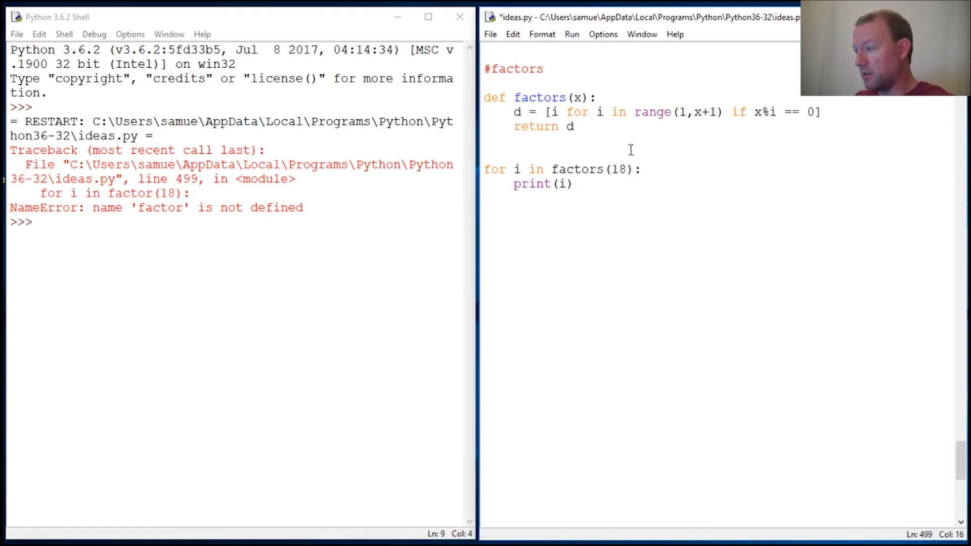
Rerun the fixed script so the shell prints factors 1, 2, 3, 6, 9, 18.
{"action": "double_click", "coordinate": [141, 208]}
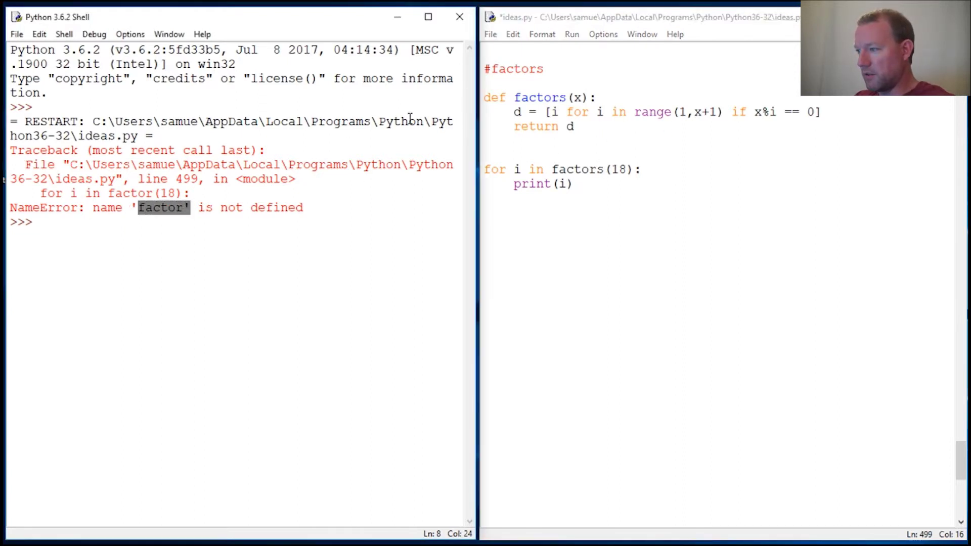
{"action": "left_click_drag", "start_coordinate": [515, 97], "coordinate": [569, 97]}
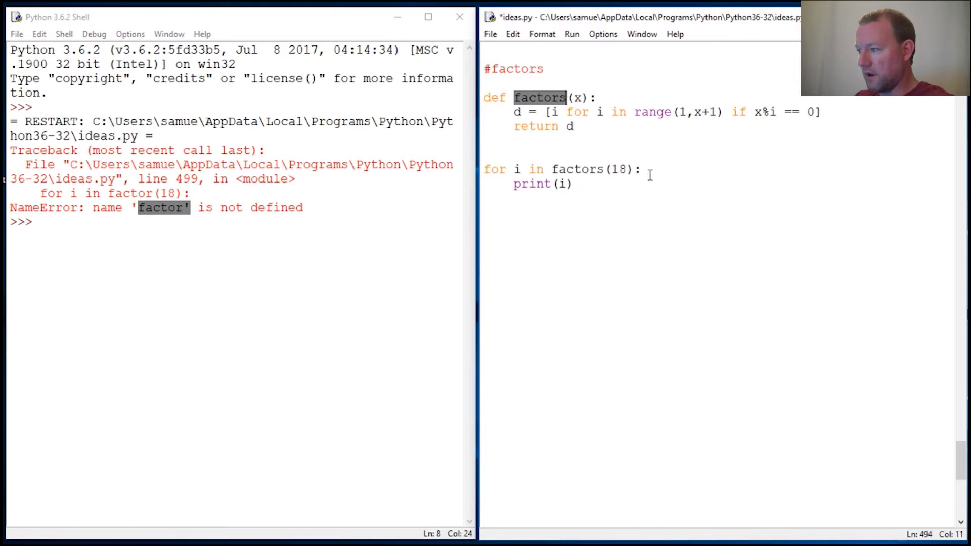
{"action": "left_click", "coordinate": [619, 184]}
{"action": "key", "text": "F5"}
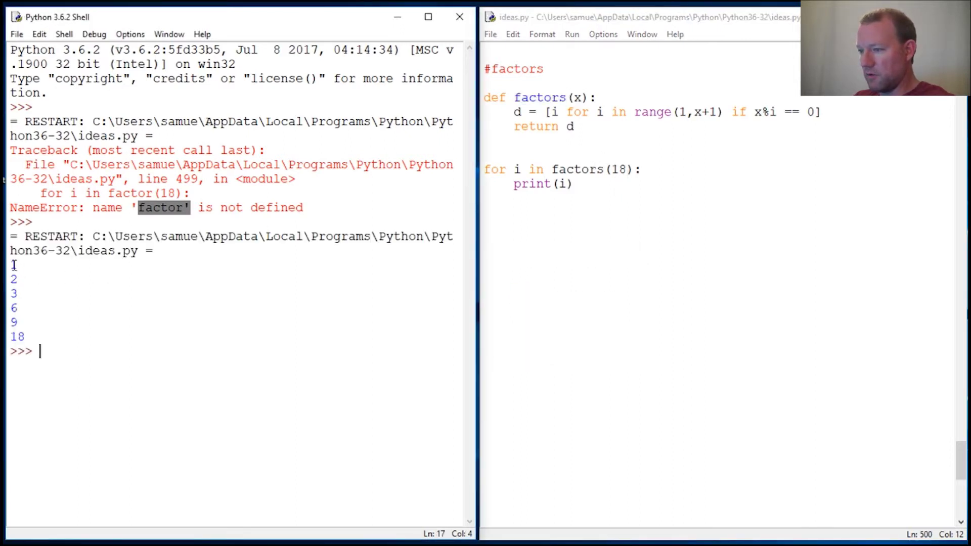
{"action": "left_click_drag", "start_coordinate": [13, 264], "coordinate": [29, 339]}
{"action": "left_click", "coordinate": [29, 339]}
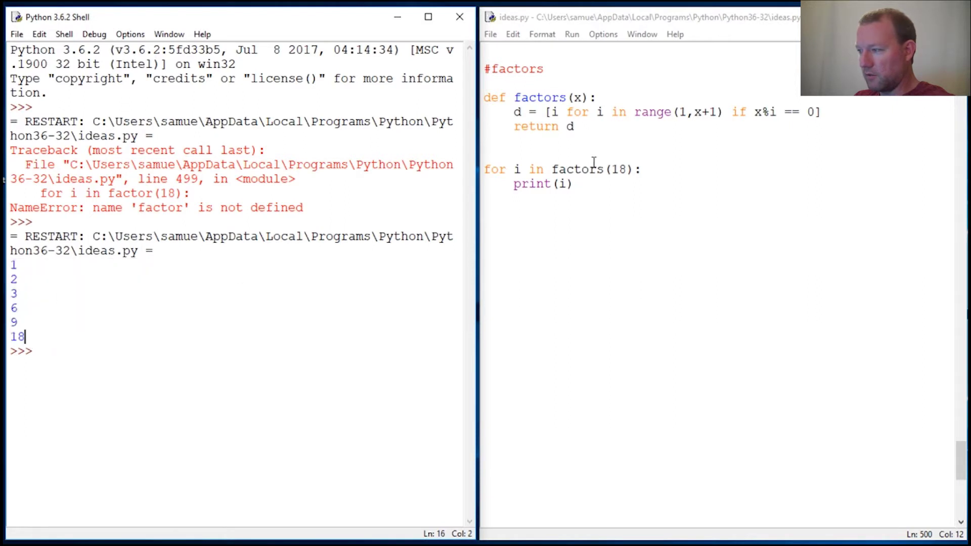
{"action": "left_click", "coordinate": [539, 148]}
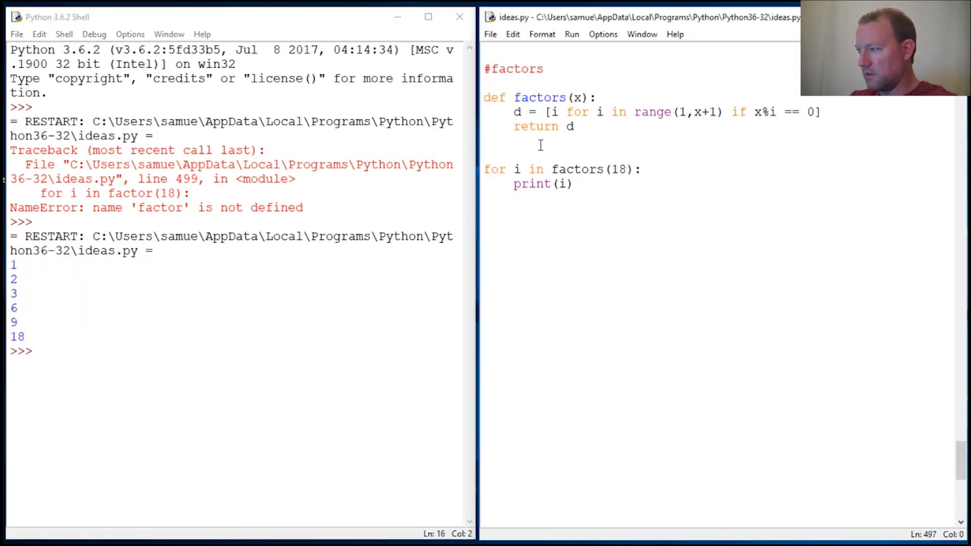
{"action": "type", "text": "priont"}
Add print(factors(8)) after the function, then save and run the script.
{"action": "key", "text": "BackSpace"}
{"action": "key", "text": "BackSpace"}
{"action": "key", "text": "BackSpace"}
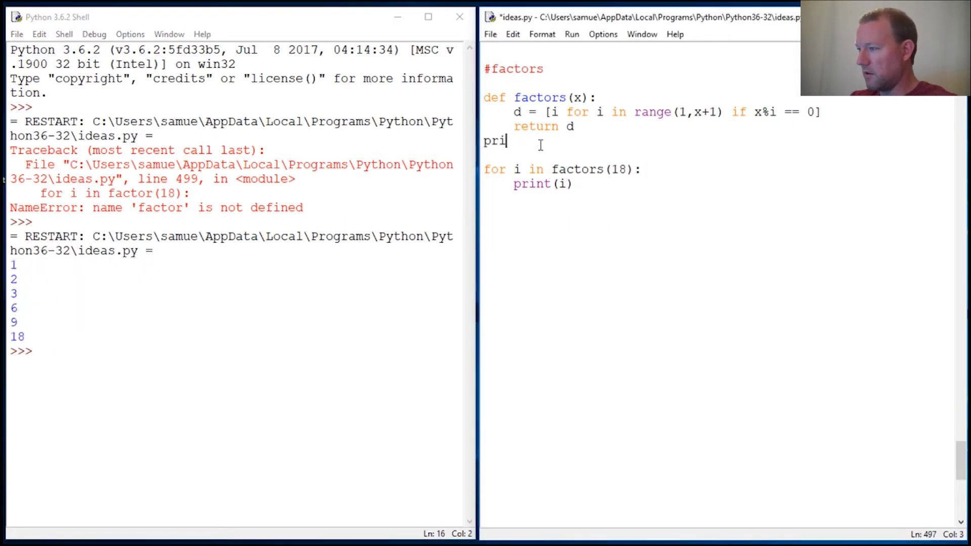
{"action": "type", "text": "nt("}
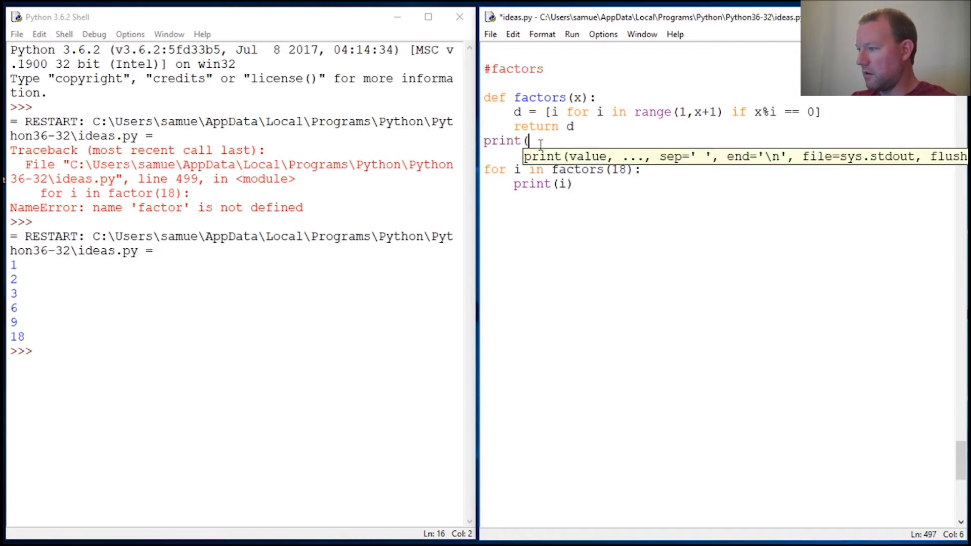
{"action": "type", "text": "(factor"}
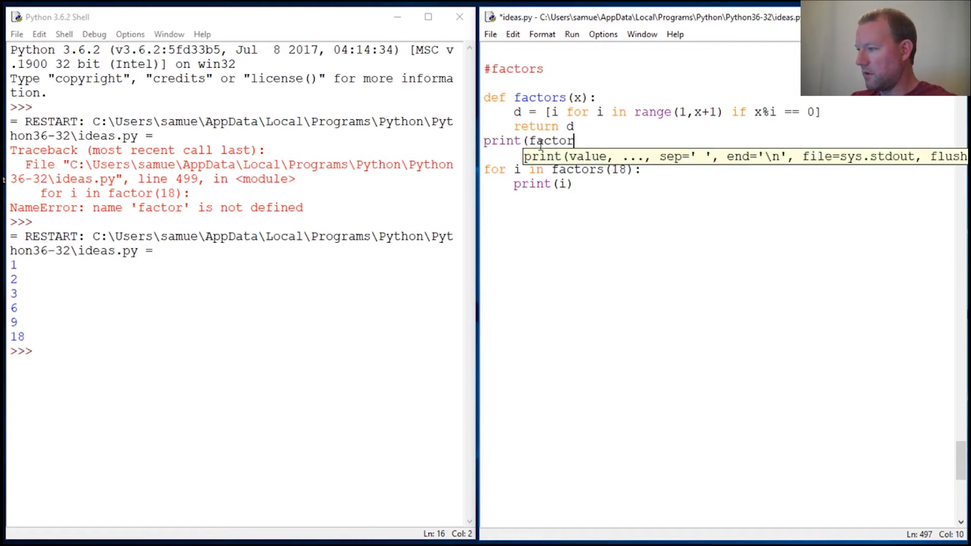
{"action": "type", "text": "s("}
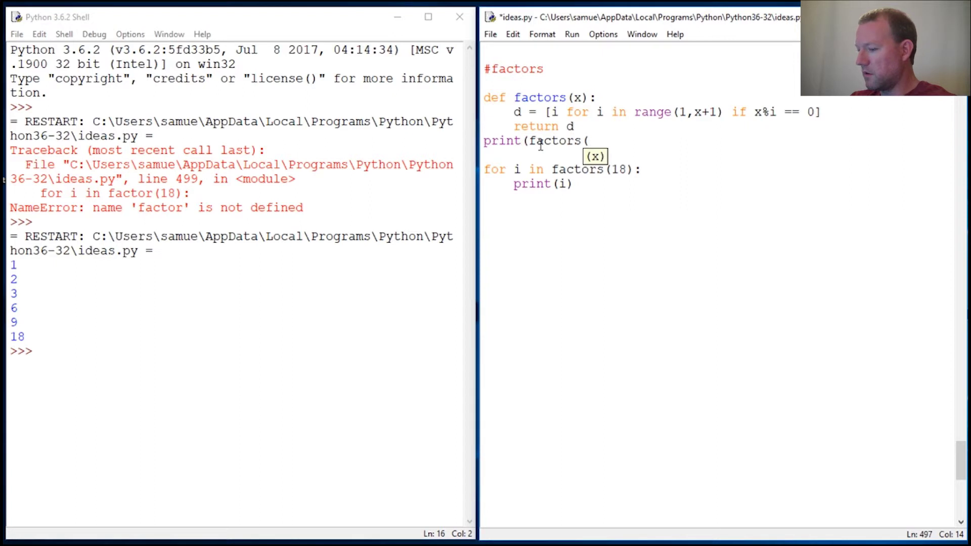
{"action": "type", "text": "8))"}
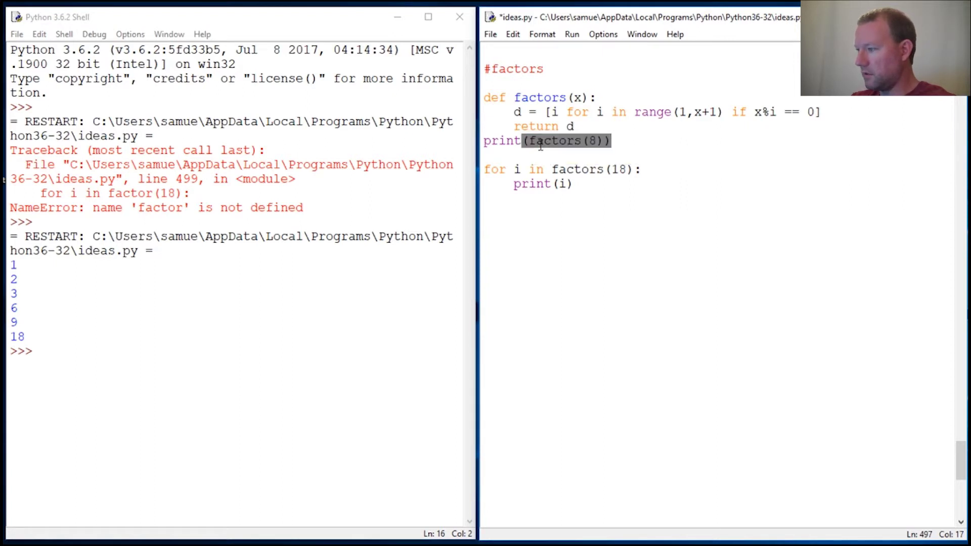
{"action": "key", "text": "F5"}
{"action": "key", "text": "Return"}
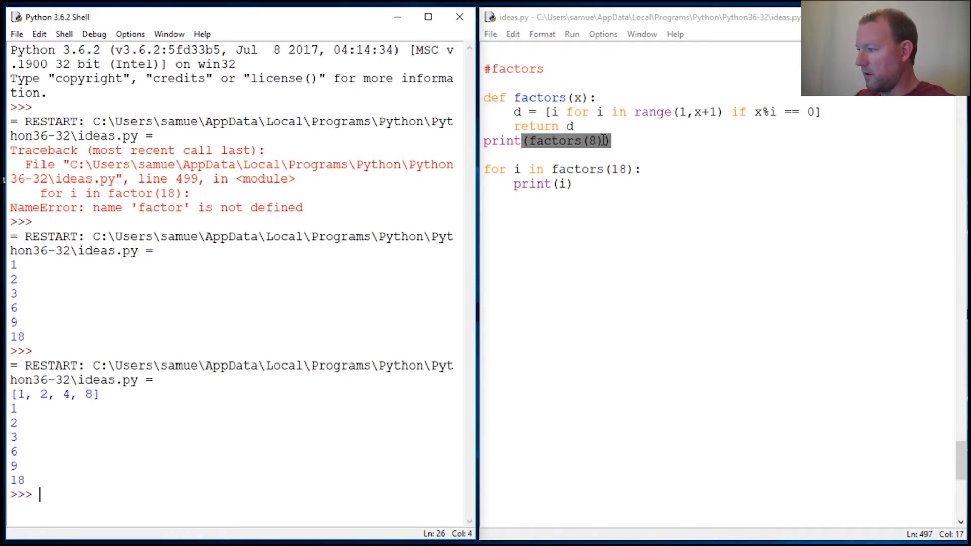
Change the call to print(factors(18)), then save and rerun the script.
{"action": "left_click", "coordinate": [638, 140]}
{"action": "key", "text": "Left"}
{"action": "key", "text": "Left"}
{"action": "key", "text": "Left"}
{"action": "type", "text": "1"}
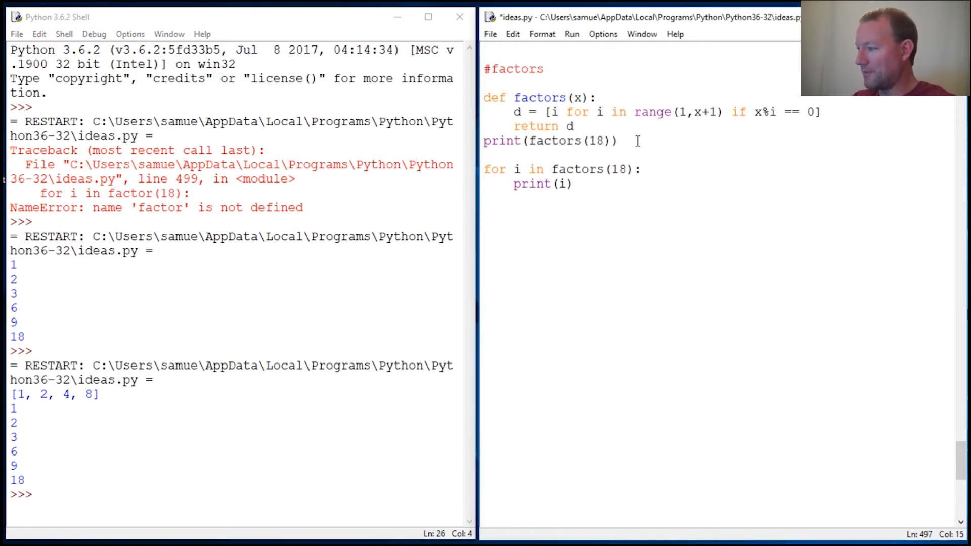
{"action": "key", "text": "F5"}
{"action": "key", "text": "Return"}
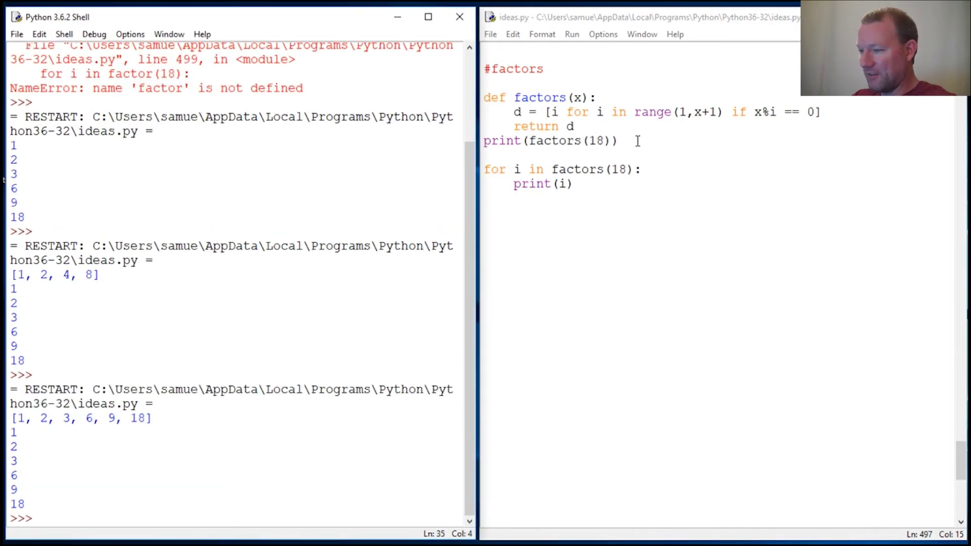
{"action": "left_click_drag", "start_coordinate": [19, 418], "coordinate": [153, 419]}
{"action": "left_click_drag", "start_coordinate": [14, 433], "coordinate": [29, 504]}
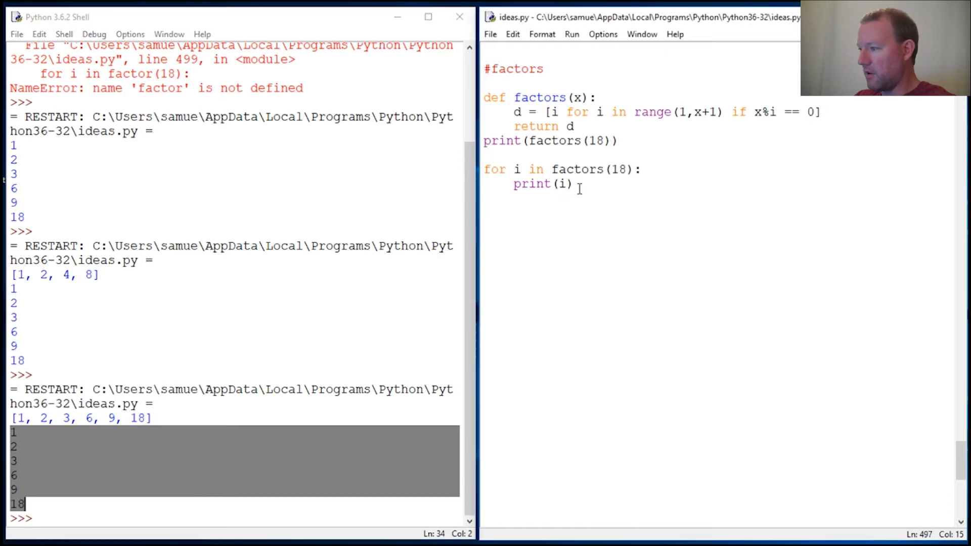
{"action": "left_click", "coordinate": [568, 200]}
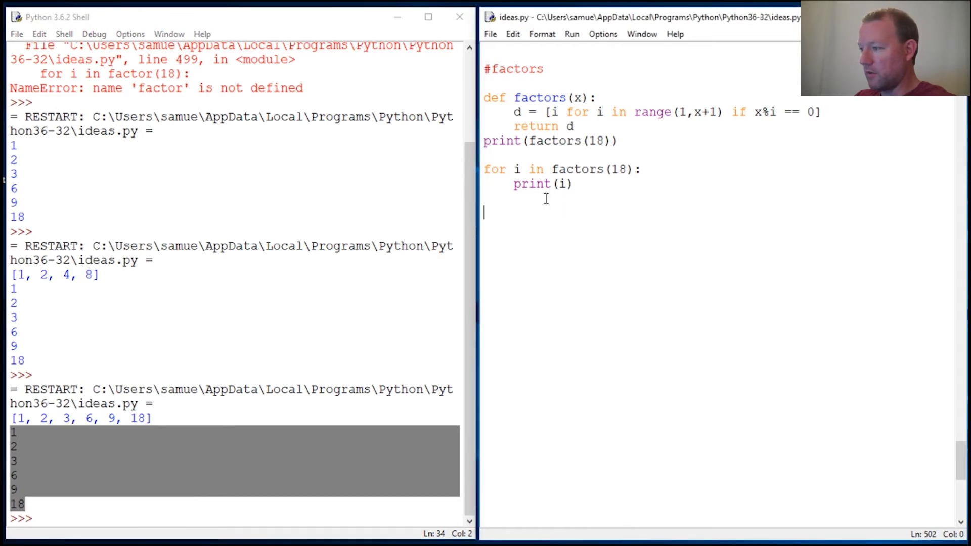
{"action": "key", "text": "BackSpace"}
{"action": "left_click_drag", "start_coordinate": [513, 184], "coordinate": [643, 169]}
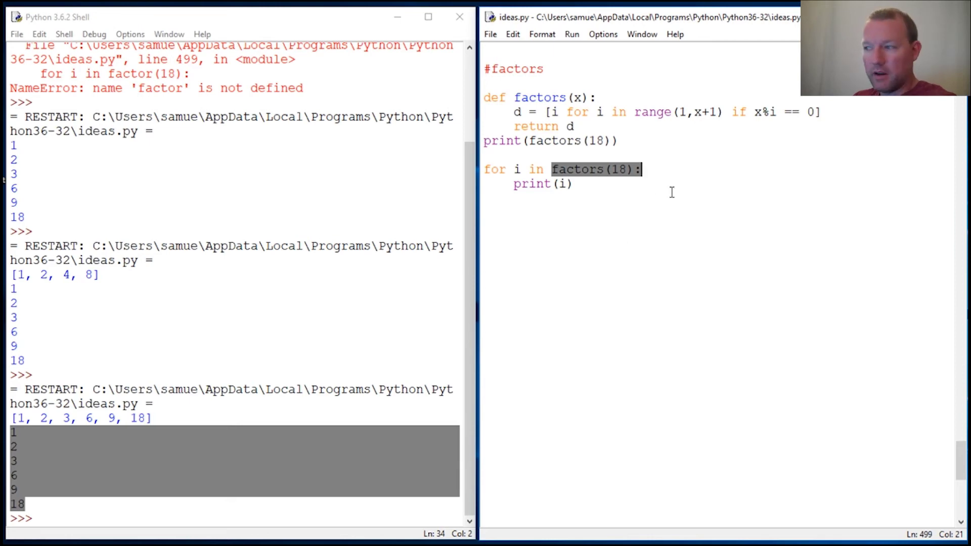
{"action": "left_click", "coordinate": [562, 214]}
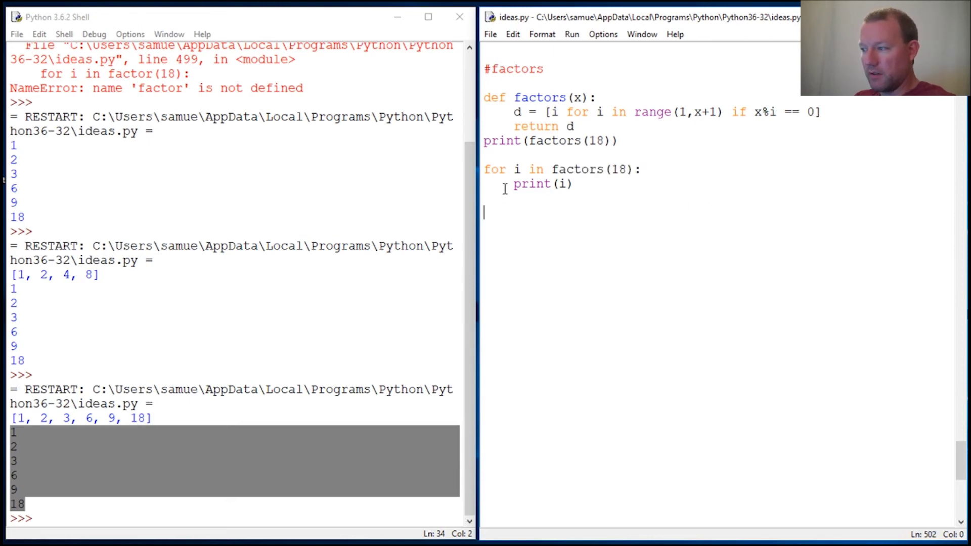
{"action": "left_click_drag", "start_coordinate": [513, 184], "coordinate": [575, 184]}
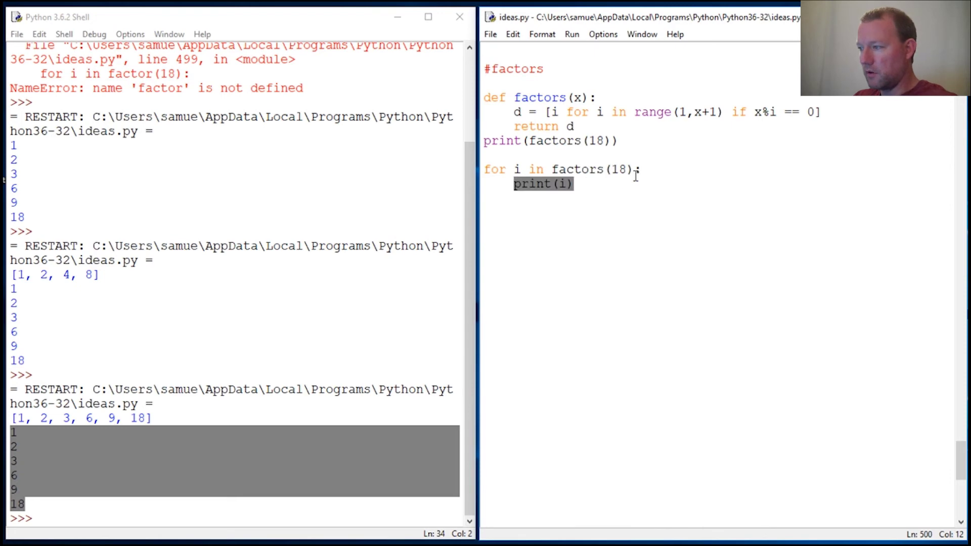
{"action": "left_click", "coordinate": [583, 186]}
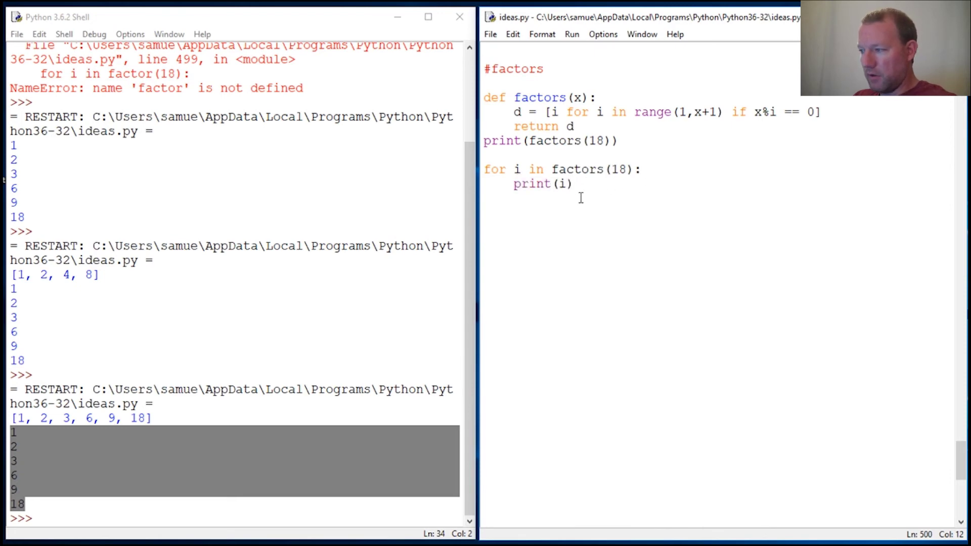
{"action": "left_click", "coordinate": [582, 203]}
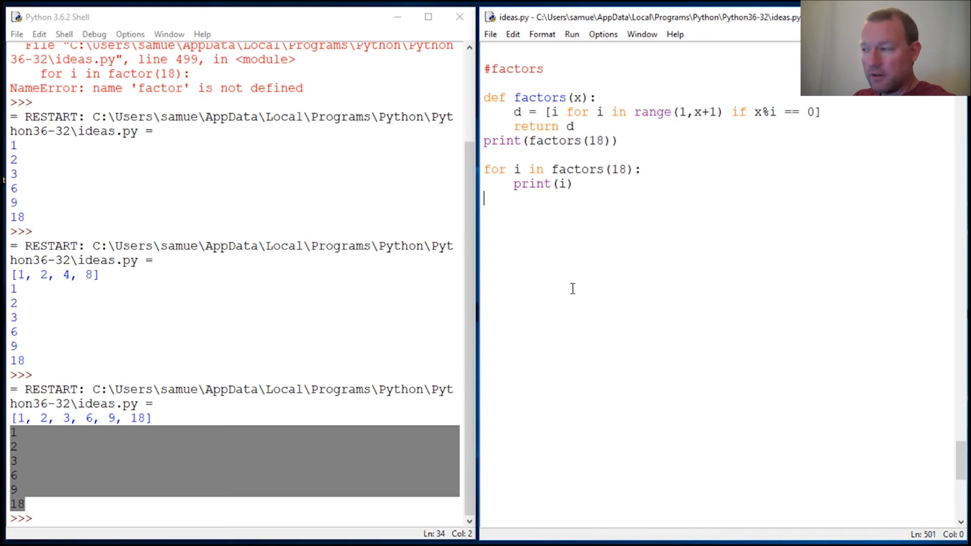
{"action": "left_click_drag", "start_coordinate": [552, 170], "coordinate": [643, 169]}
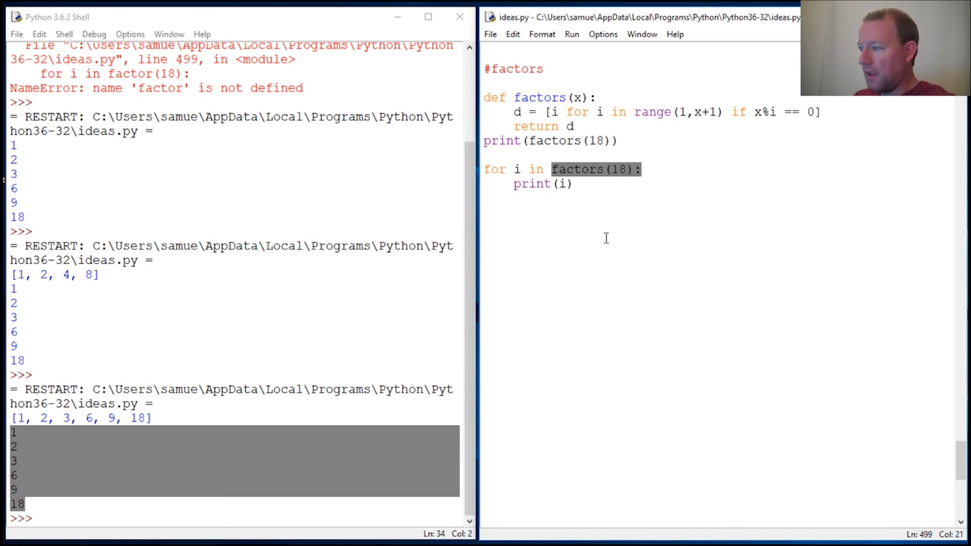
{"action": "left_click", "coordinate": [596, 193]}
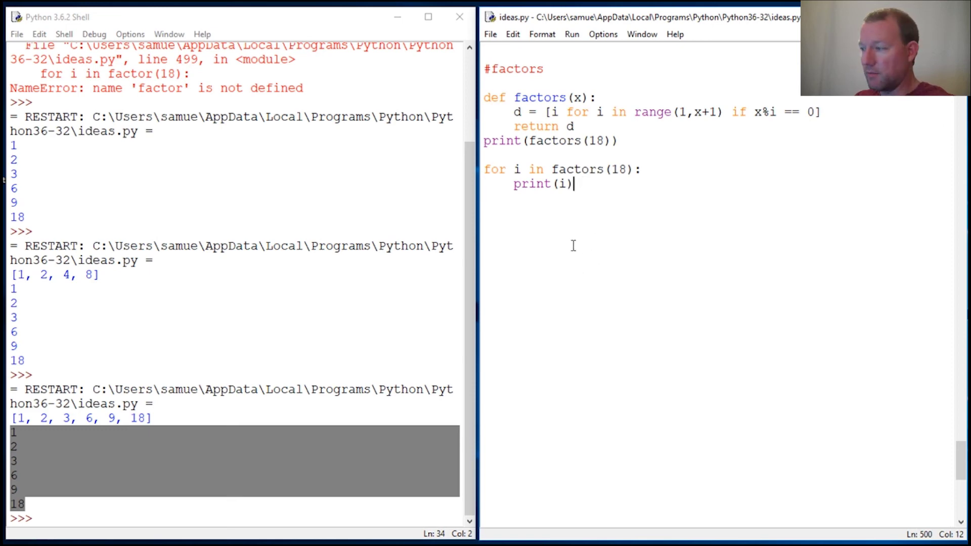
{"action": "key", "text": "Return"}
{"action": "key", "text": "Return"}
{"action": "key", "text": "Return"}
{"action": "key", "text": "BackSpace"}
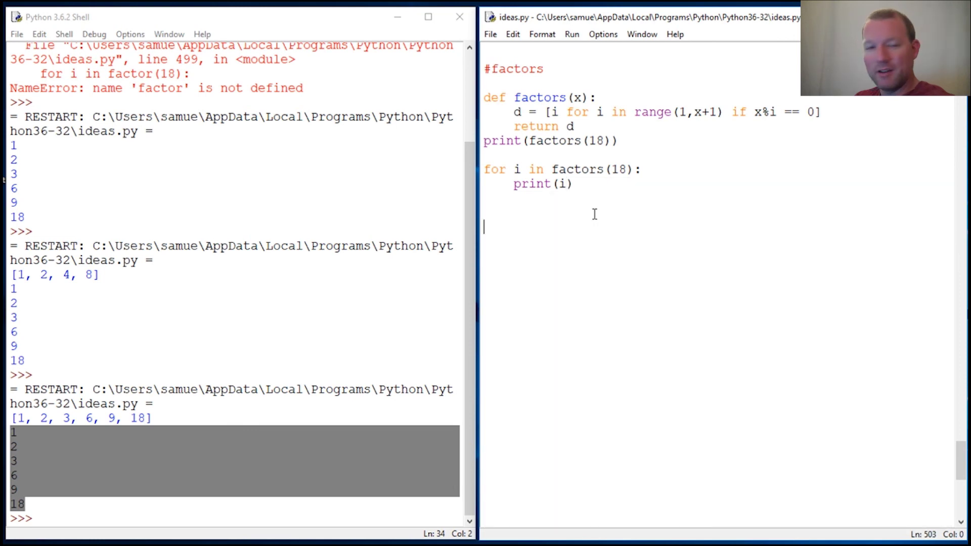